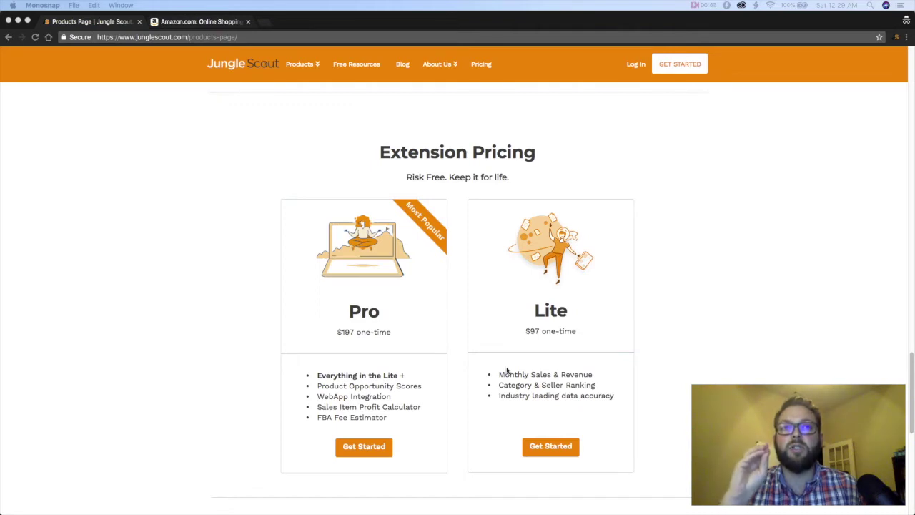
pyautogui.click(351, 315)
pyautogui.moveTo(350, 312); pyautogui.dragTo(387, 315)
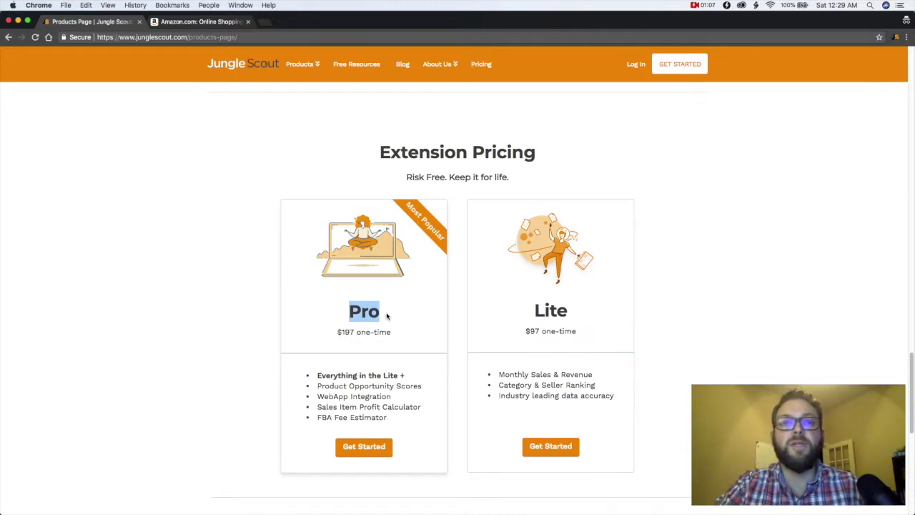
# Switch to the open Amazon page and search it for "garlic press"
pyautogui.click(200, 22)
pyautogui.click(215, 87)
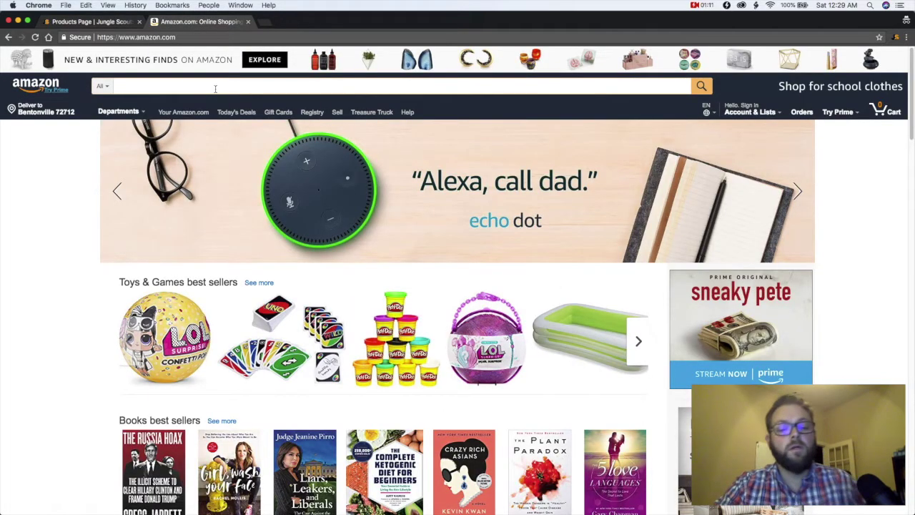
pyautogui.write('garlic ')
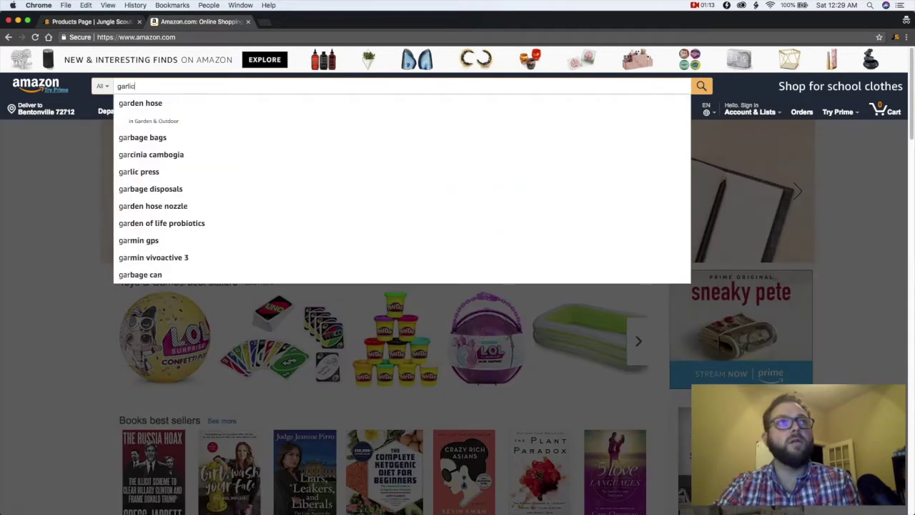
pyautogui.write('press')
pyautogui.press('Return')
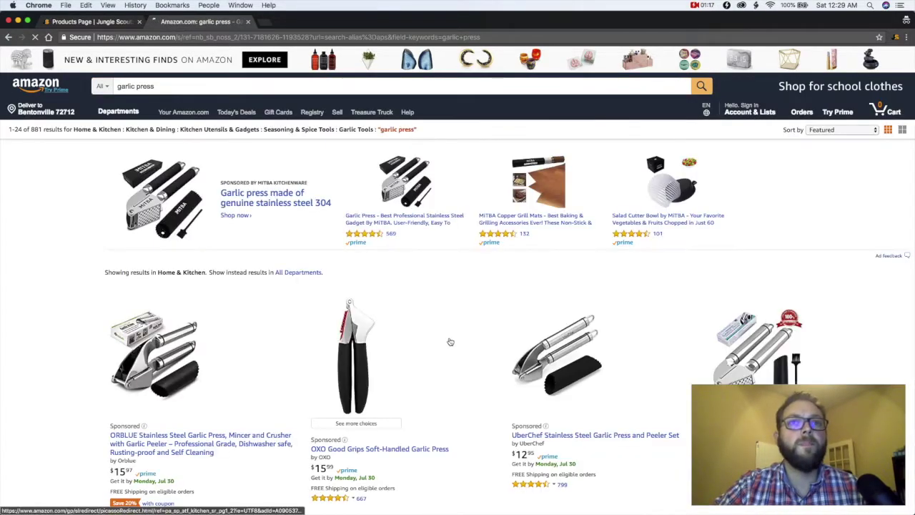
# Look through the garlic press results and run the Jungle Scout Pro extension on them
pyautogui.scroll(-2, 460, 349)
pyautogui.scroll(-10, 460, 348)
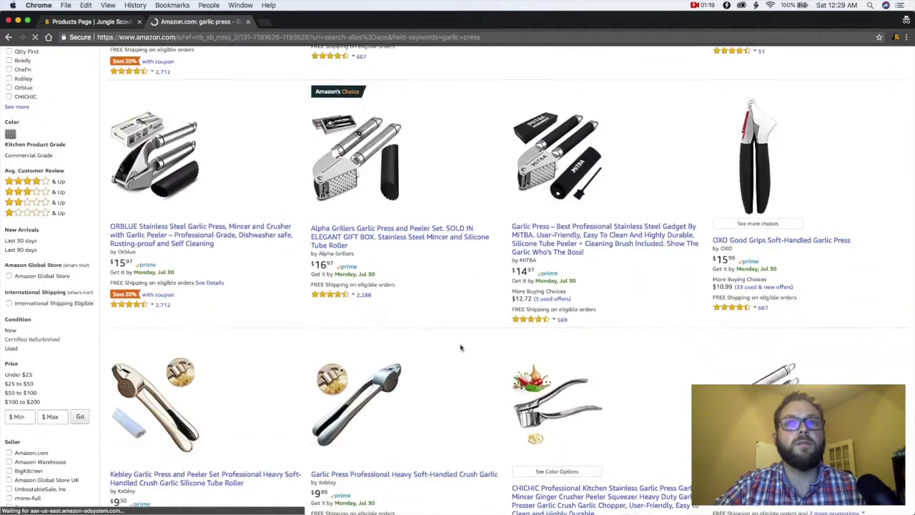
pyautogui.scroll(-10, 460, 348)
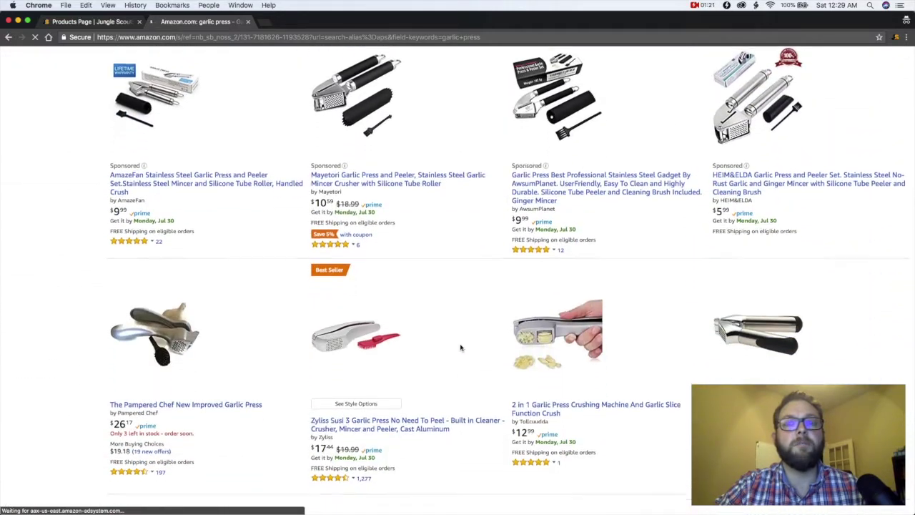
pyautogui.scroll(10, 460, 348)
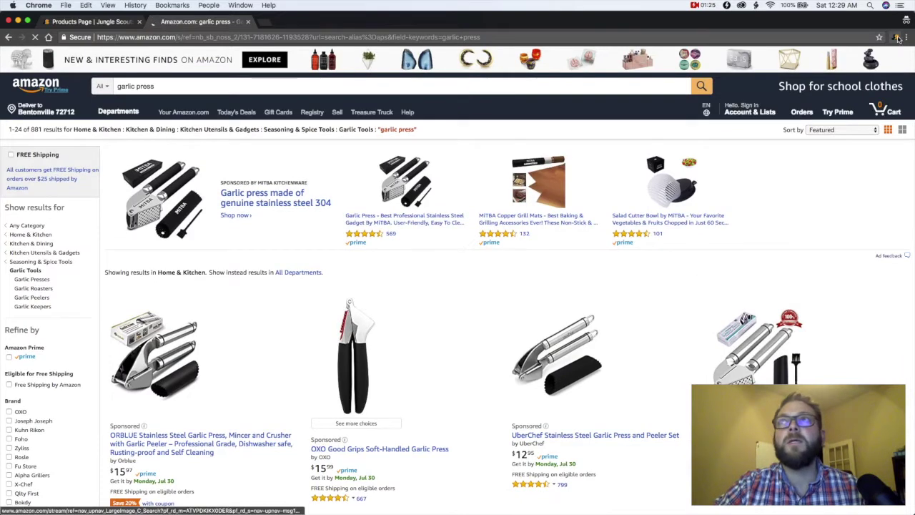
pyautogui.click(897, 39)
pyautogui.click(898, 39)
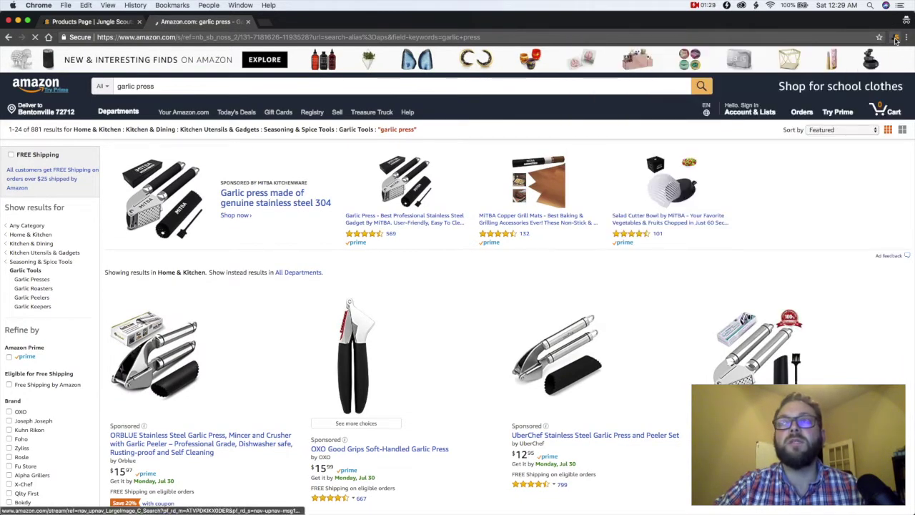
pyautogui.click(898, 39)
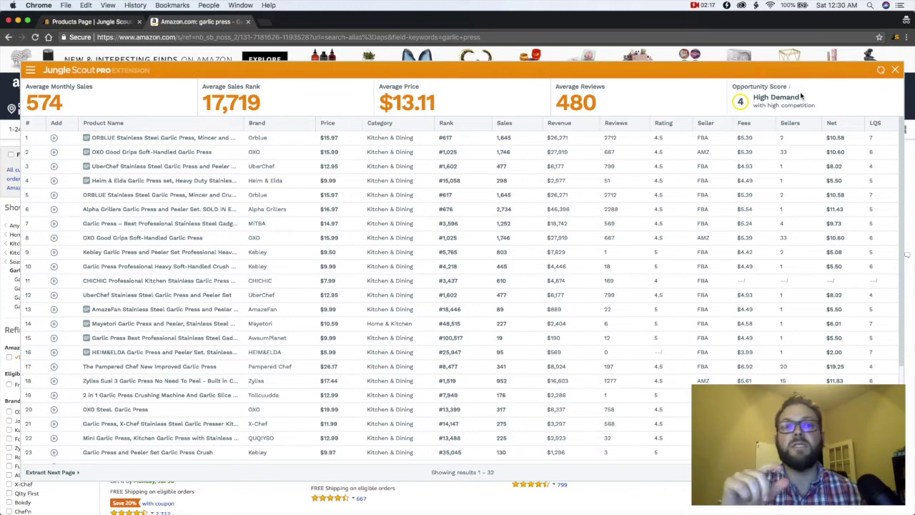
# Remove all sponsored listings from the extension's product table, from the first ORBLUE entry through the HEIM&ELDA set
pyautogui.click(28, 139)
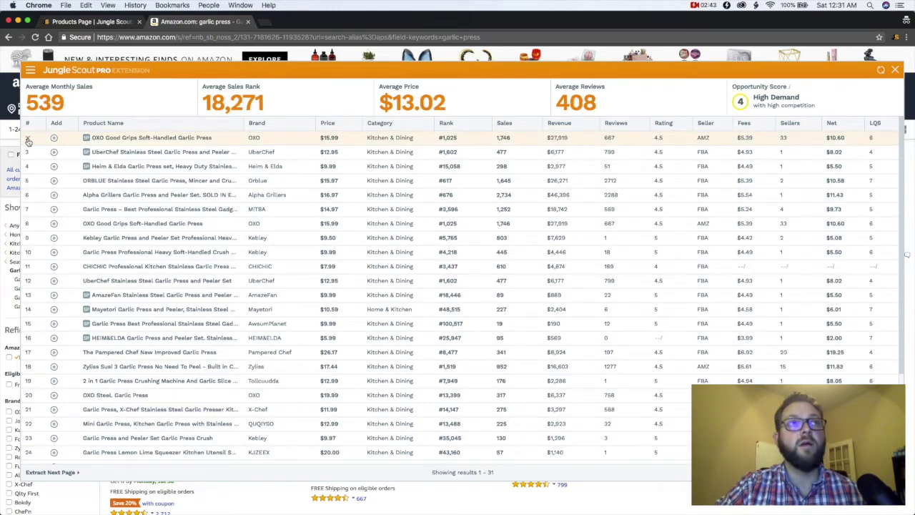
pyautogui.click(27, 140)
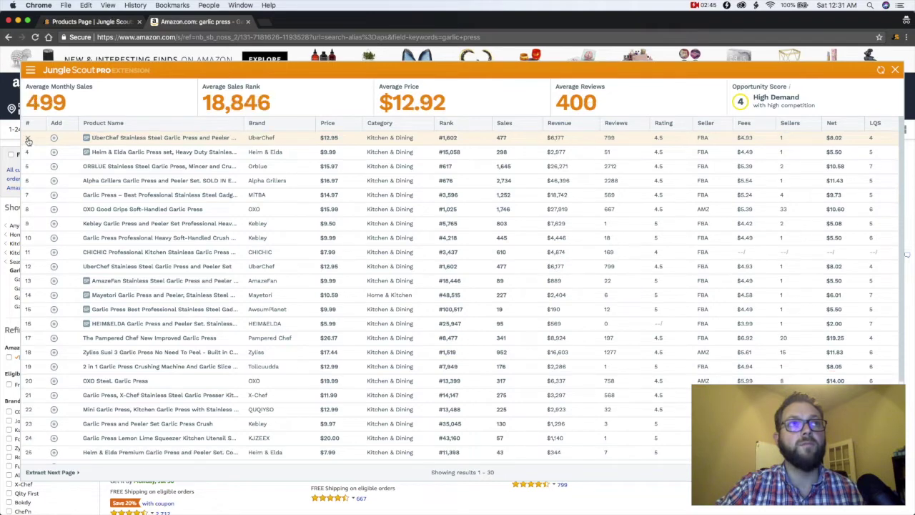
pyautogui.click(28, 140)
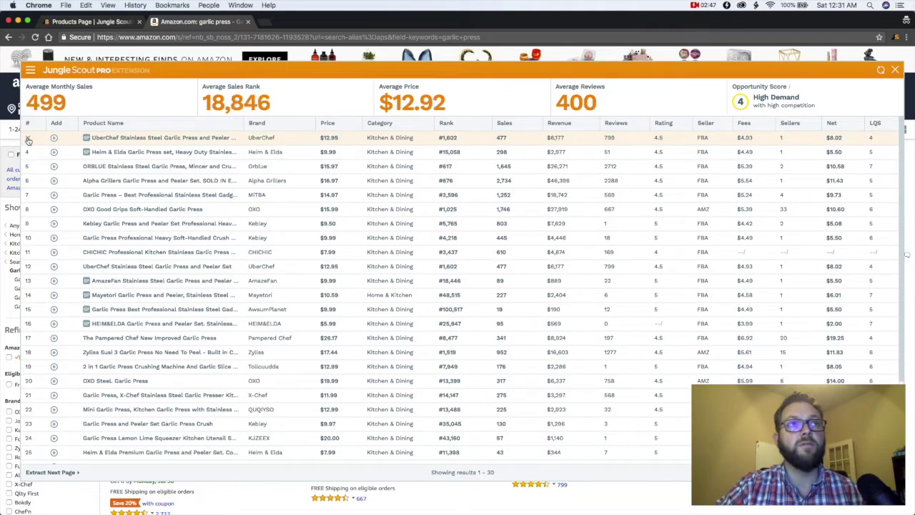
pyautogui.click(28, 140)
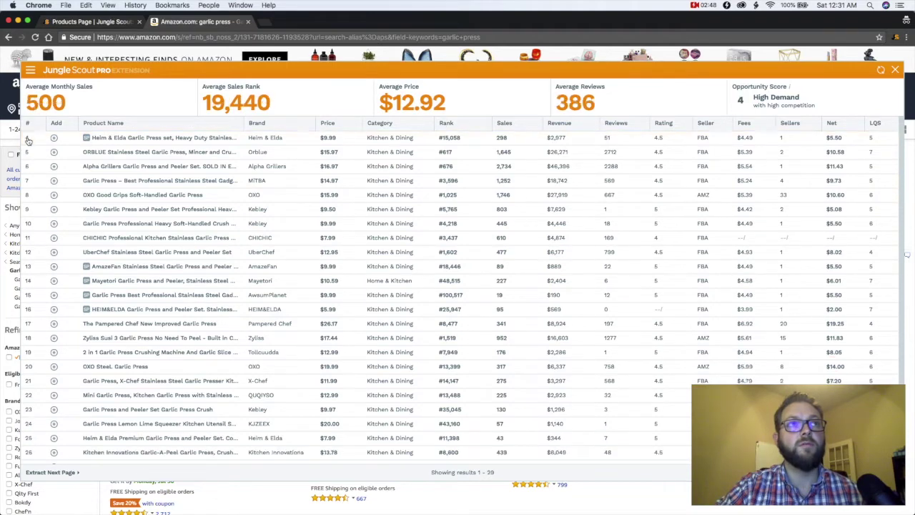
pyautogui.click(28, 254)
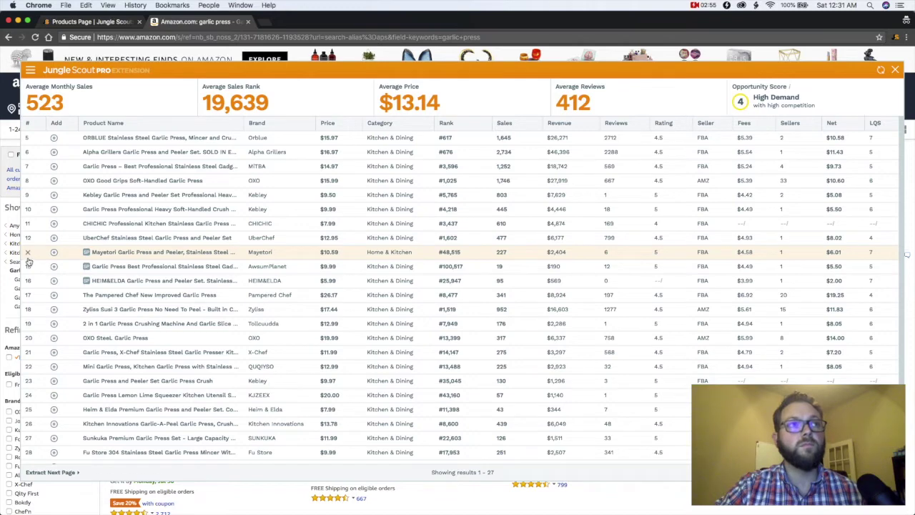
pyautogui.click(28, 252)
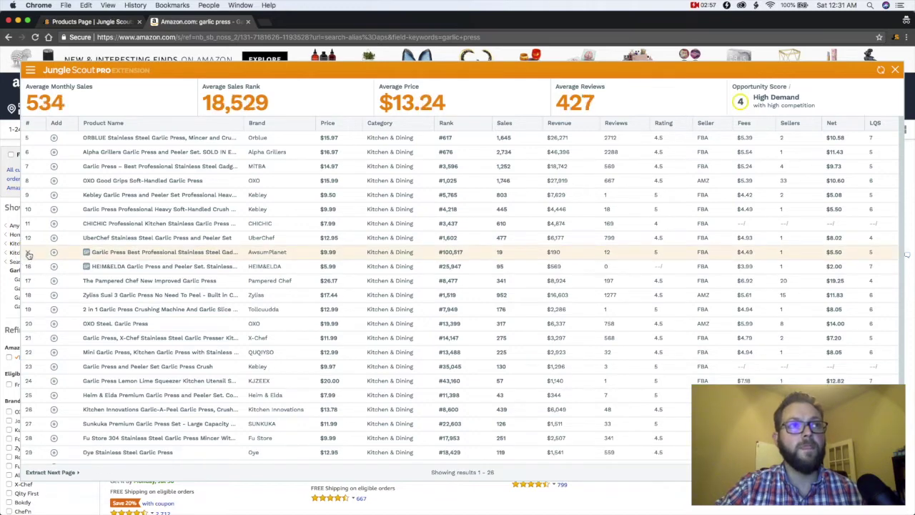
pyautogui.click(28, 252)
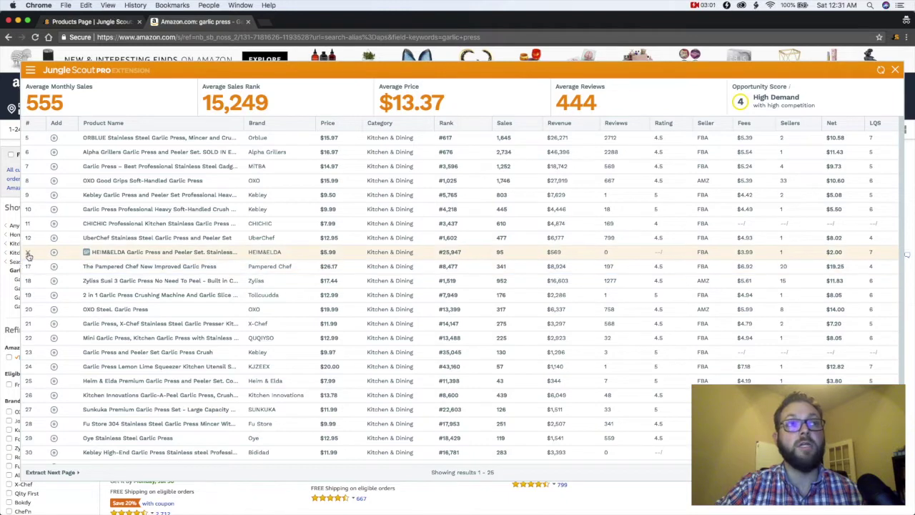
pyautogui.click(27, 253)
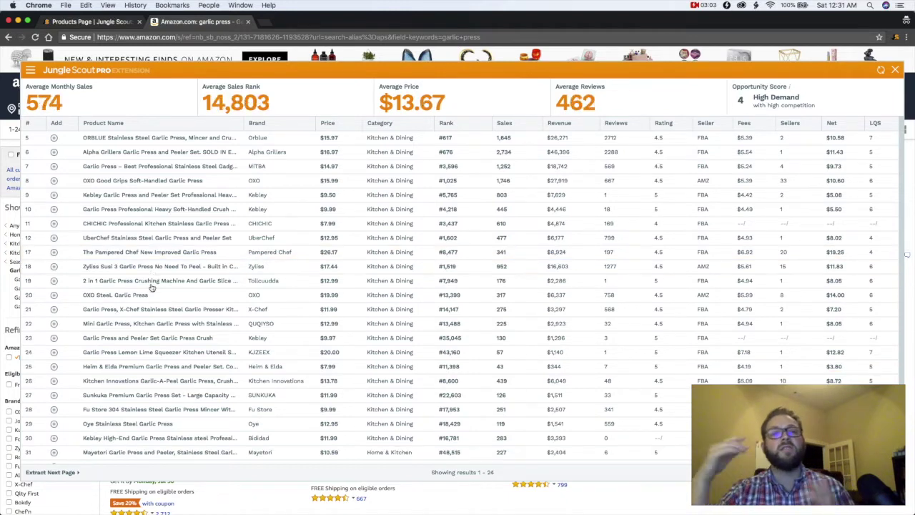
# Remove the 2 in 1 Garlic Press Crushing Machine listing from the table and preview the Kebley garlic press and peeler set
pyautogui.moveTo(151, 286)
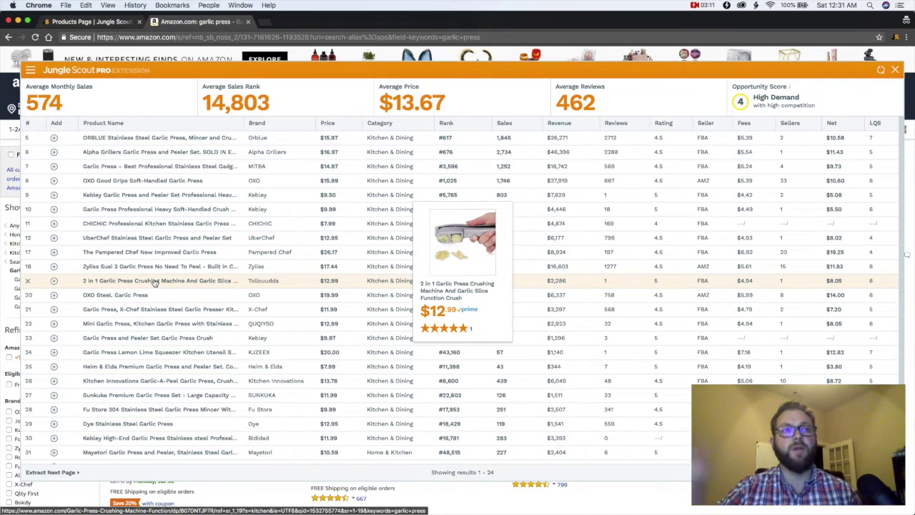
pyautogui.click(28, 282)
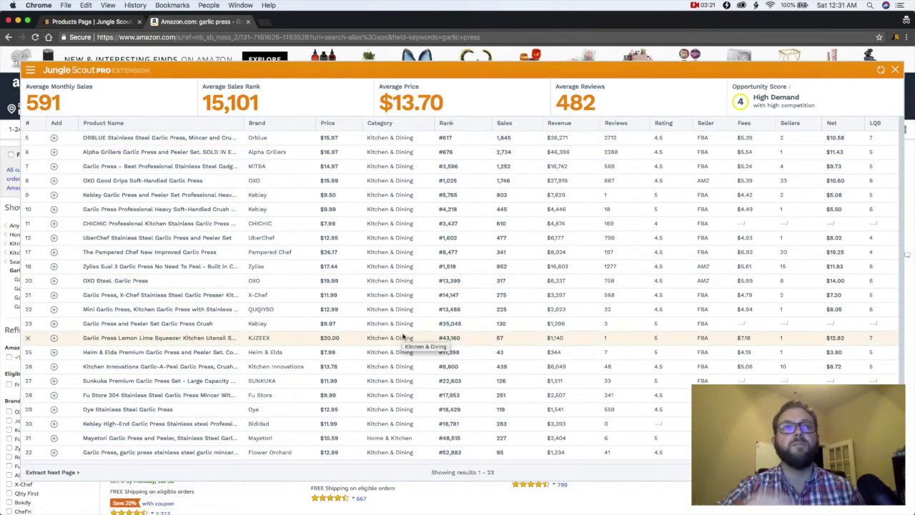
pyautogui.moveTo(171, 202)
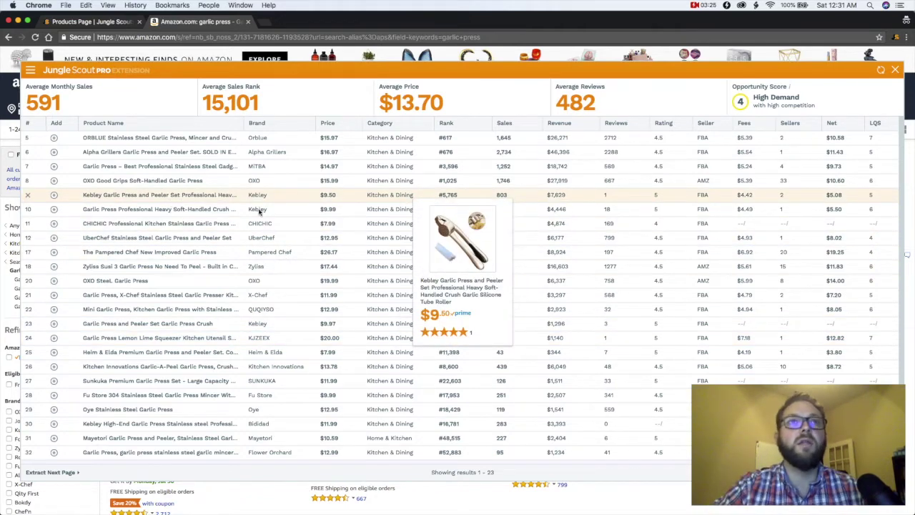
# Examine the marketplace price history chart of the ORBLUE garlic press, including its latest data point, and close the chart
pyautogui.click(330, 139)
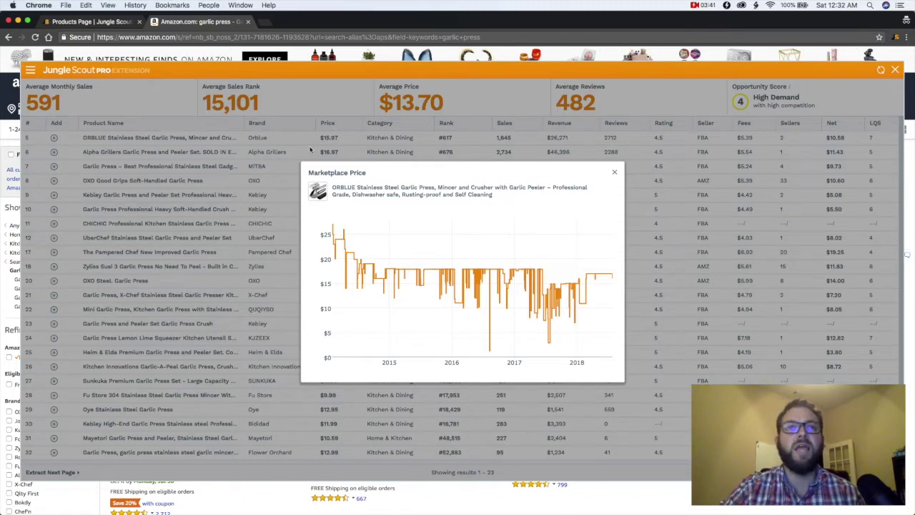
pyautogui.moveTo(338, 239)
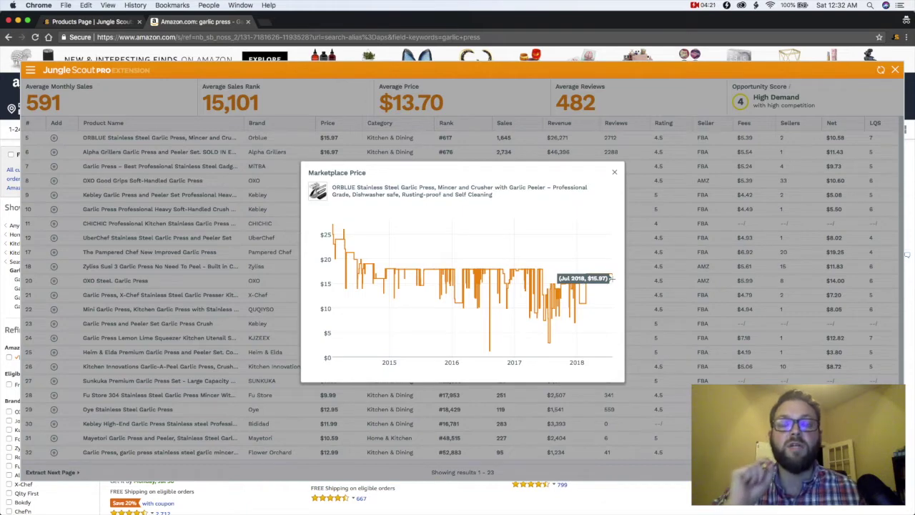
pyautogui.click(615, 171)
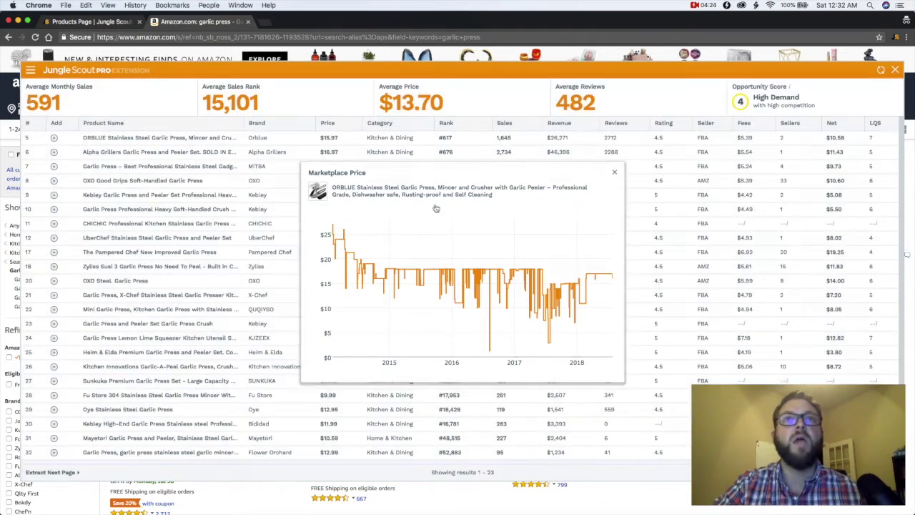
# Examine the Amazon sales rank history of the ORBLUE garlic press and the Zyliss Susi 3 garlic press, closing each chart
pyautogui.click(446, 138)
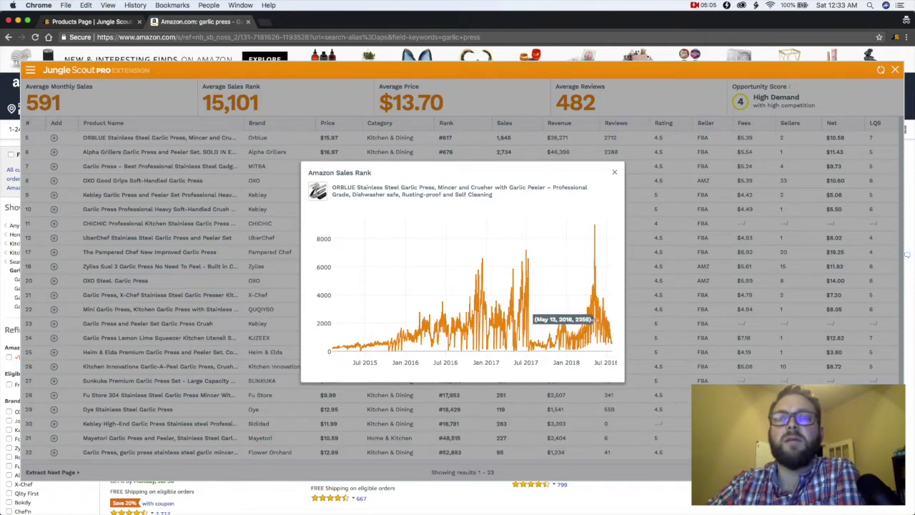
pyautogui.click(615, 175)
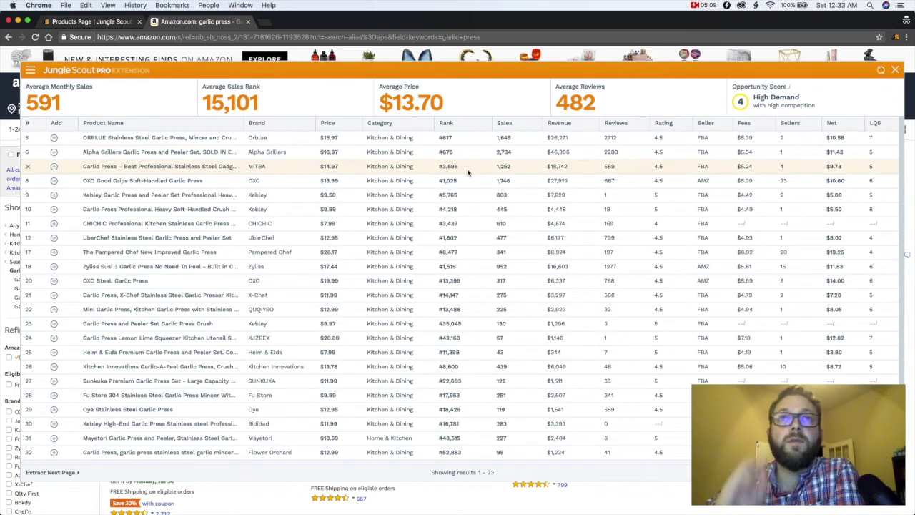
pyautogui.click(448, 266)
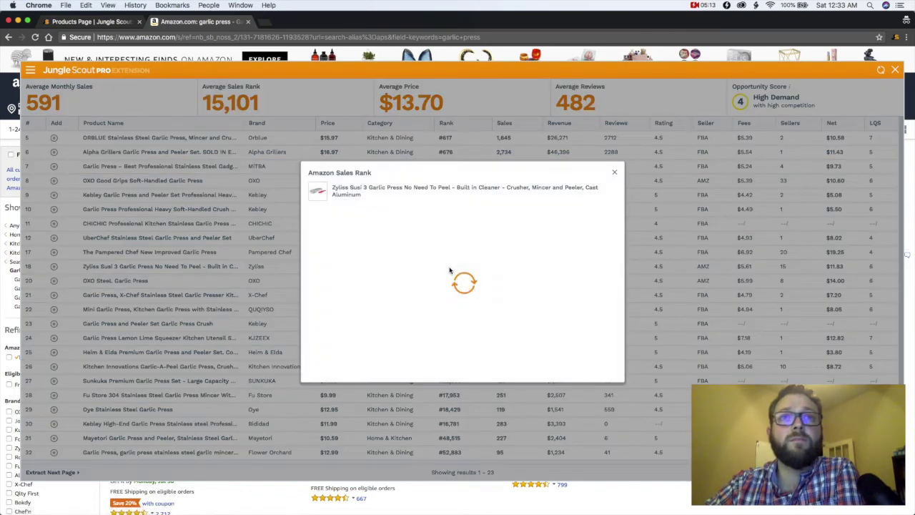
pyautogui.moveTo(361, 320)
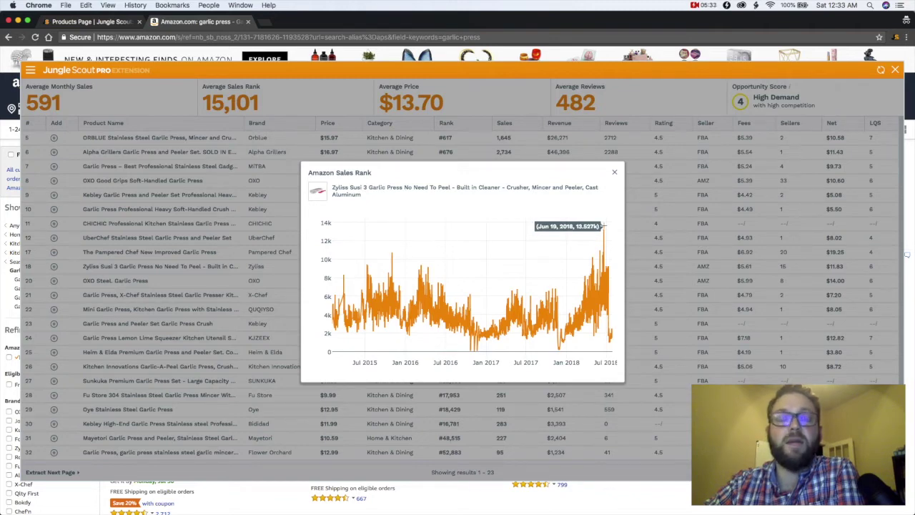
pyautogui.click(616, 175)
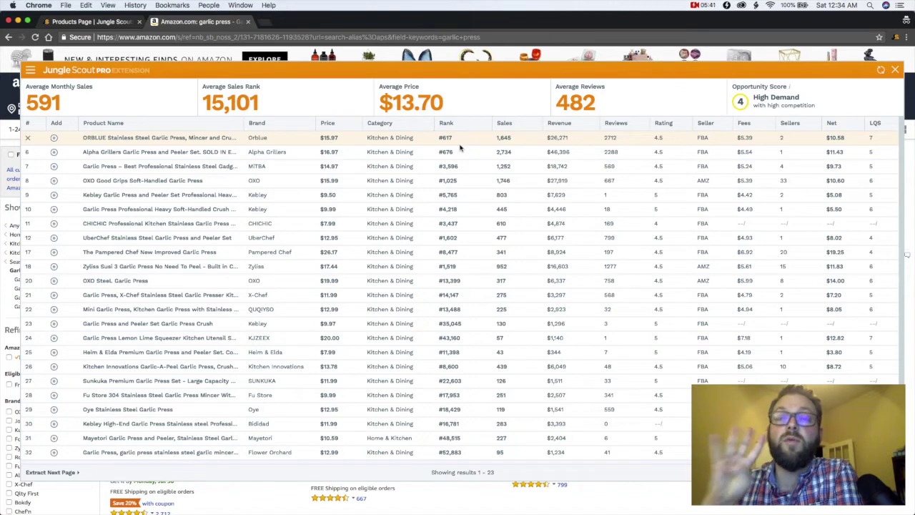
# Examine the historical monthly sales charts of the ORBLUE and Alpha Grillers garlic presses for peaks and dips, closing each chart
pyautogui.click(505, 138)
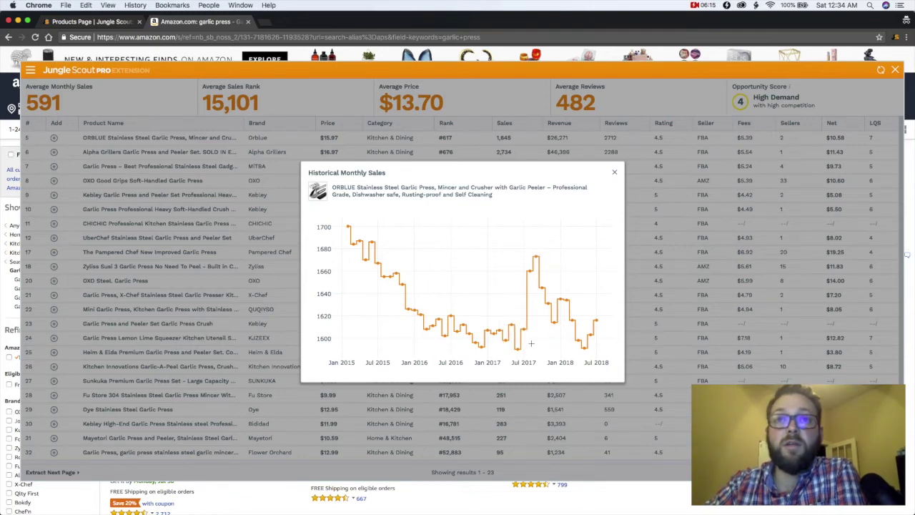
pyautogui.moveTo(537, 258)
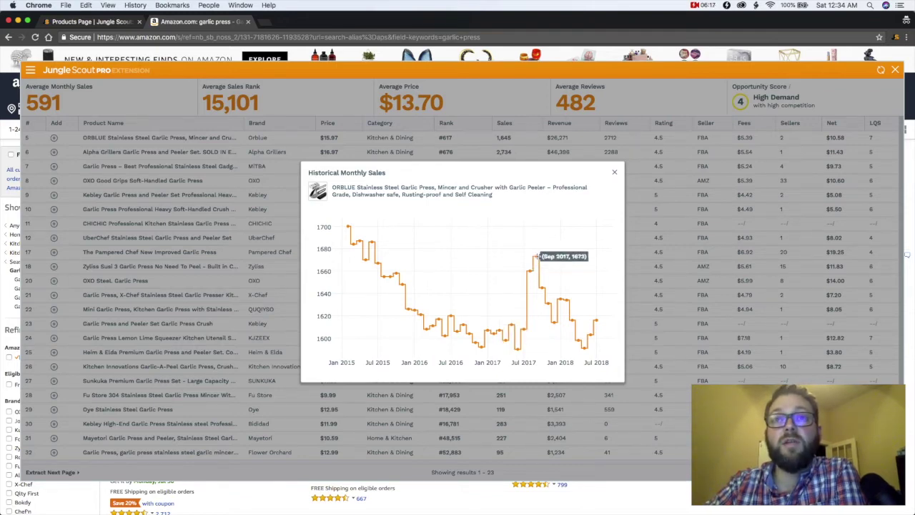
pyautogui.moveTo(517, 348)
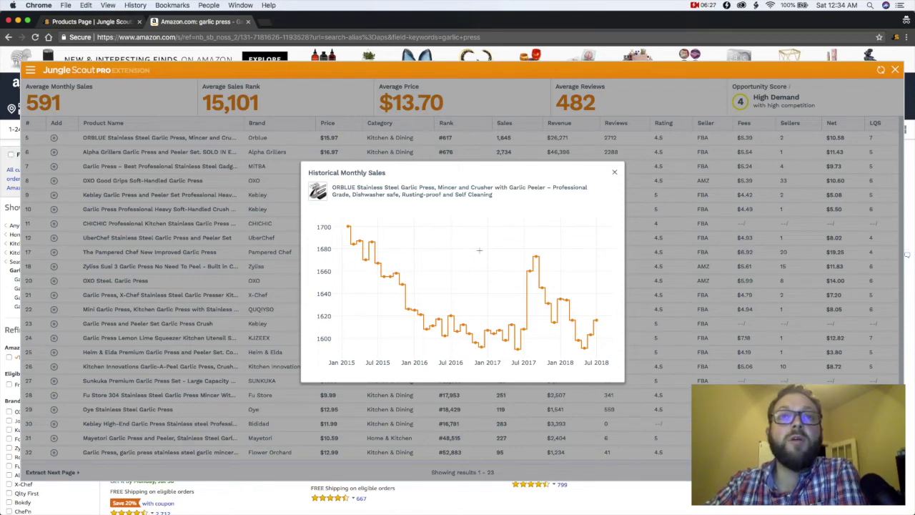
pyautogui.click(615, 174)
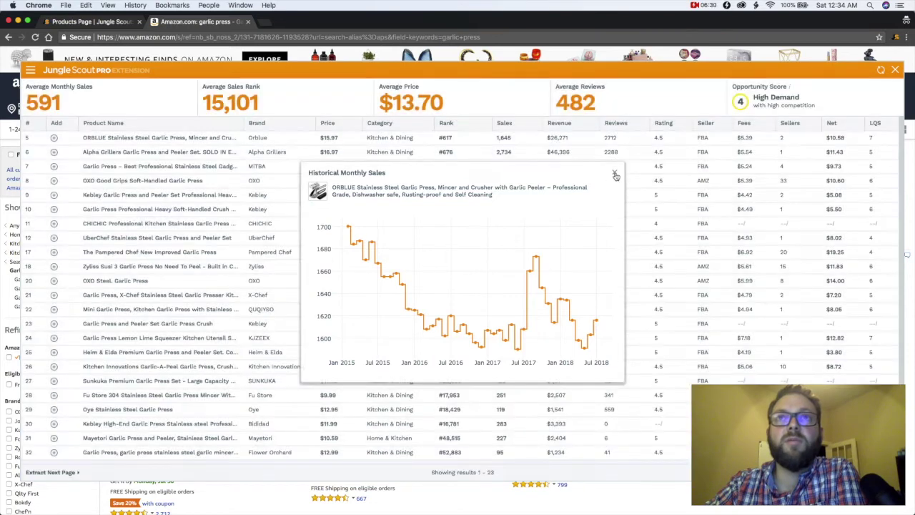
pyautogui.click(504, 152)
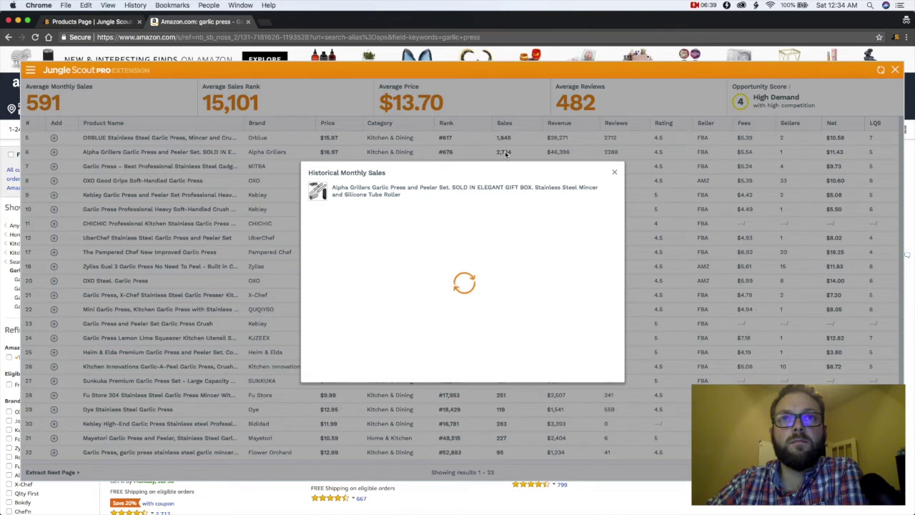
pyautogui.moveTo(445, 225)
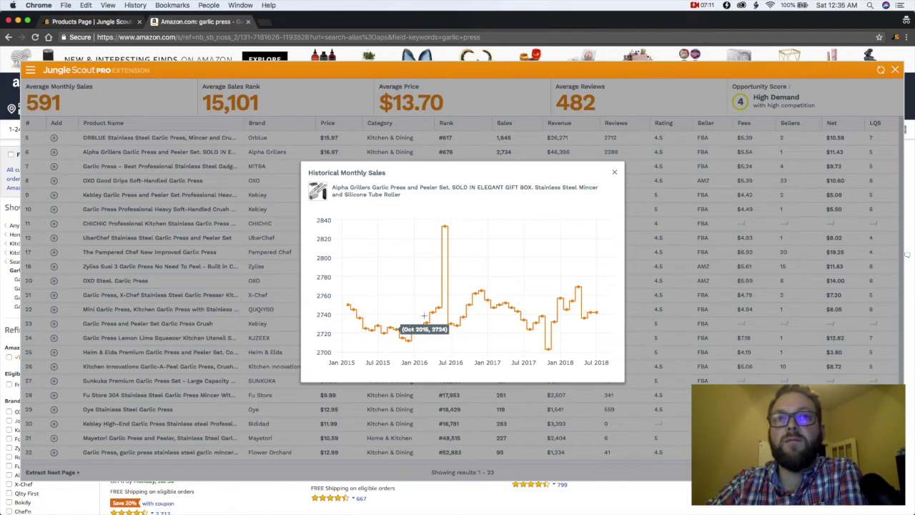
pyautogui.click(615, 172)
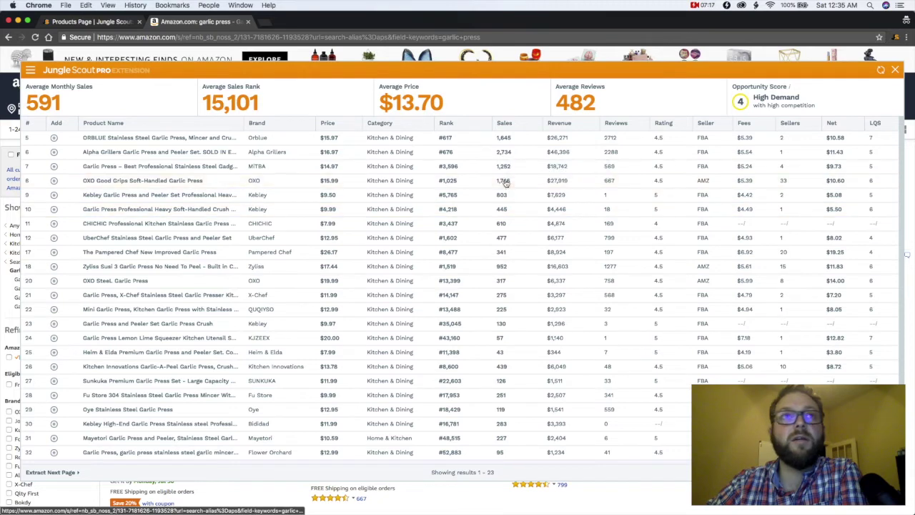
# Examine the historical monthly sales chart of the OXO Good Grips garlic press at January 2016, January 2017 and October 2017, and close it
pyautogui.click(504, 181)
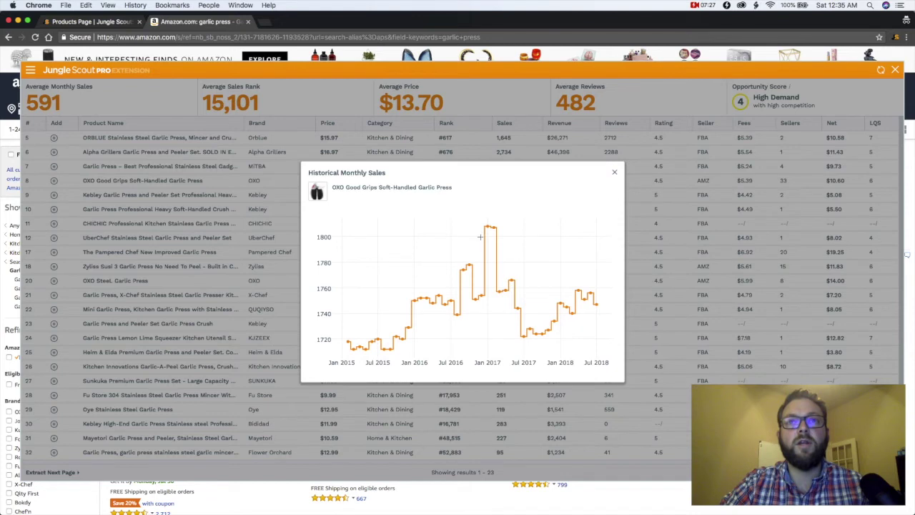
pyautogui.moveTo(489, 225)
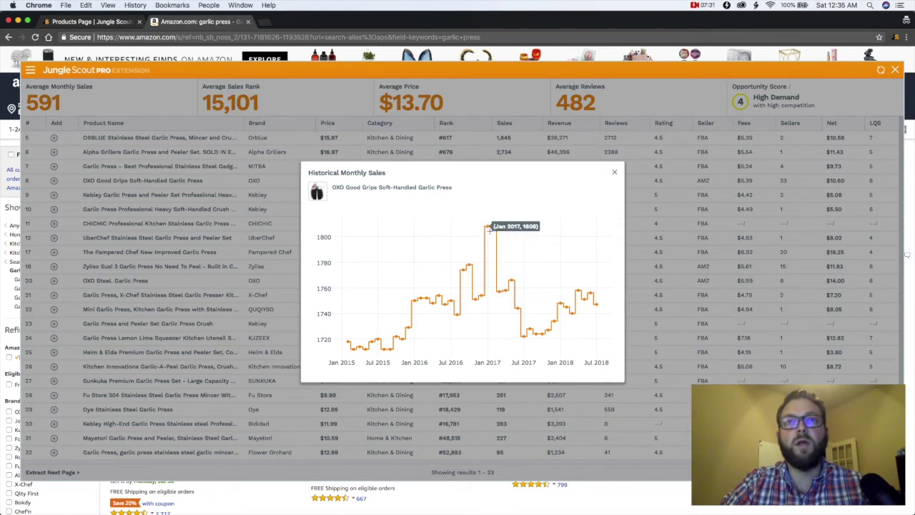
pyautogui.moveTo(545, 332)
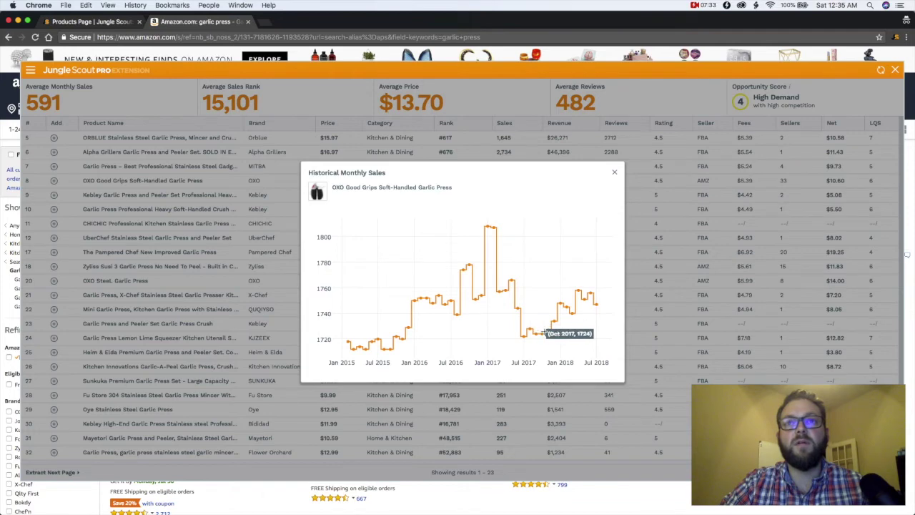
pyautogui.moveTo(571, 308)
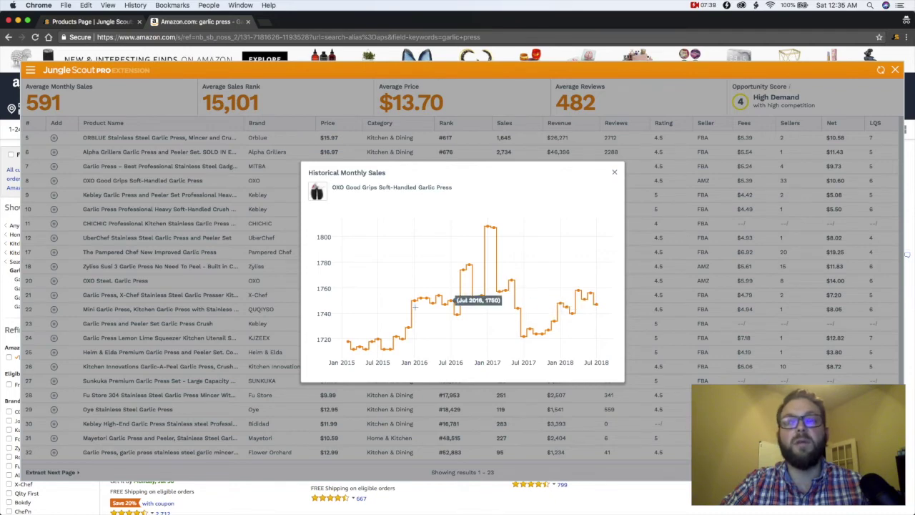
pyautogui.moveTo(415, 306)
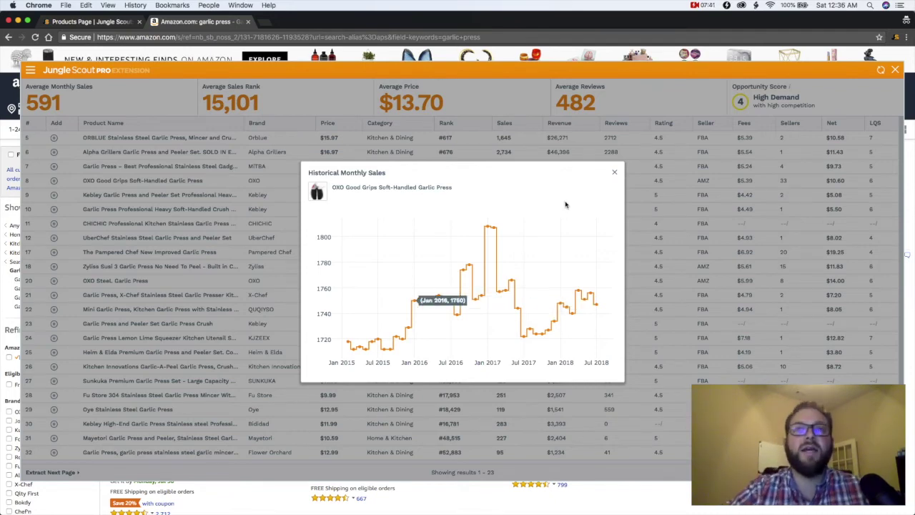
pyautogui.click(614, 175)
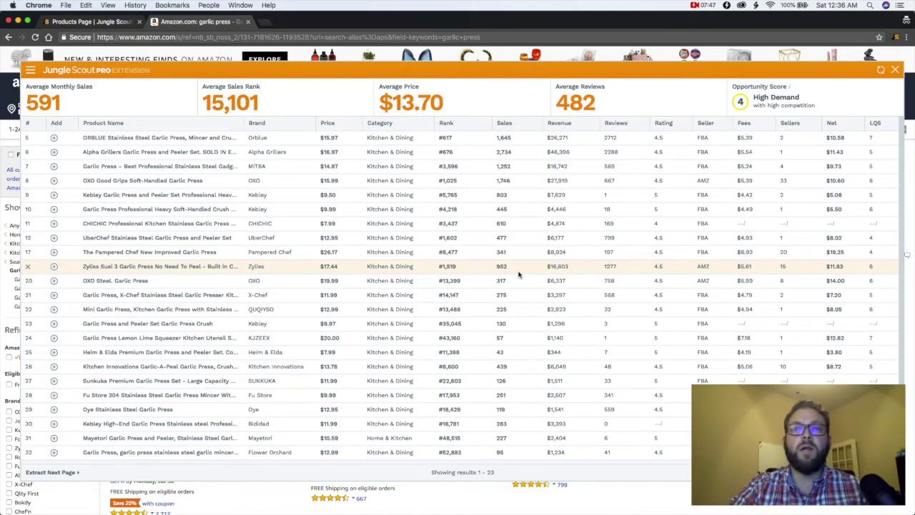
# Check the ORBLUE garlic press's monthly revenue figure, review its historical monthly sales chart again and close the chart
pyautogui.click(550, 136)
pyautogui.moveTo(550, 136); pyautogui.dragTo(571, 141)
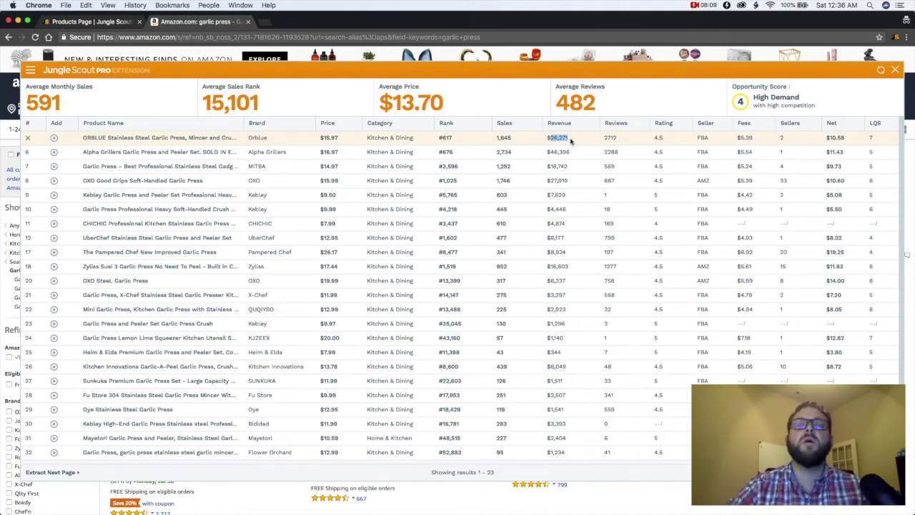
pyautogui.click(504, 140)
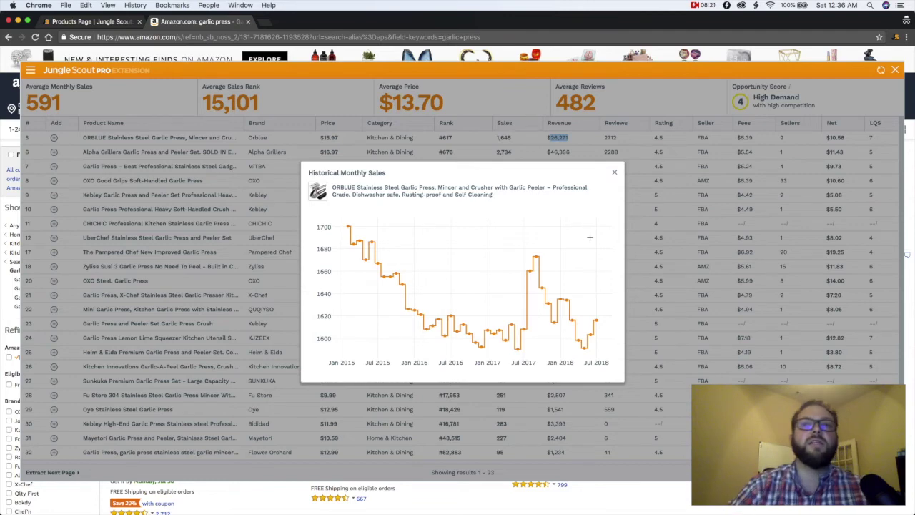
pyautogui.click(569, 139)
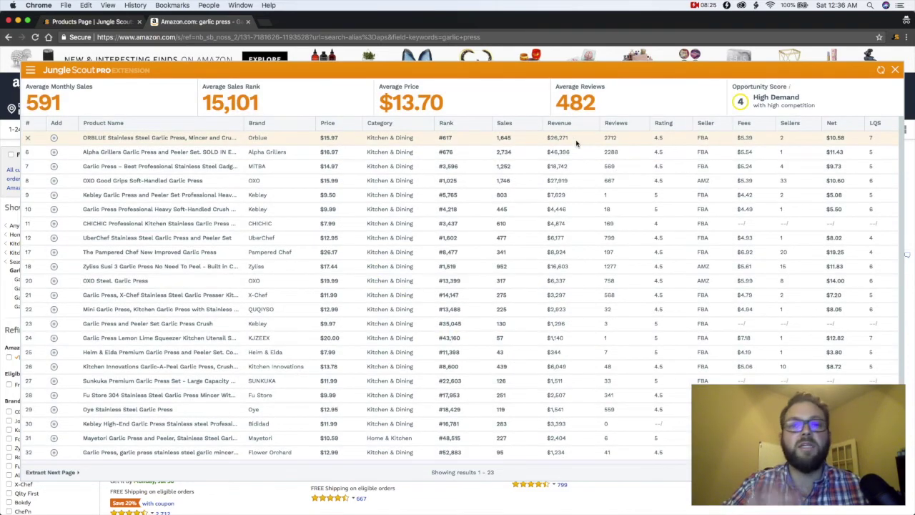